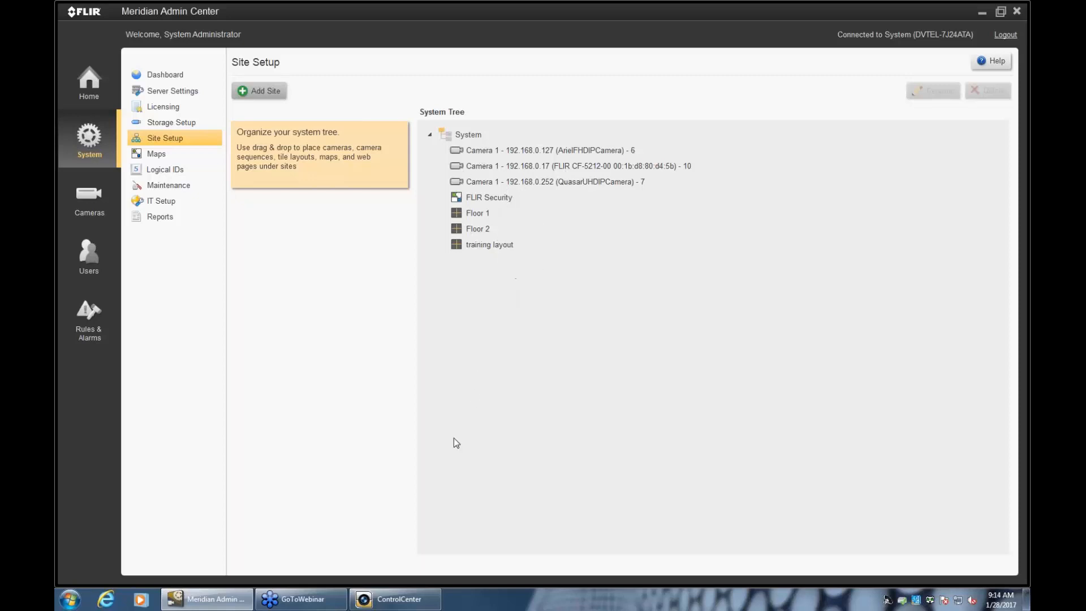
Switch to ControlCenter to examine the navigation tree's current organization, and return to Meridian Admin Center
{"action": "left_click", "coordinate": [405, 600]}
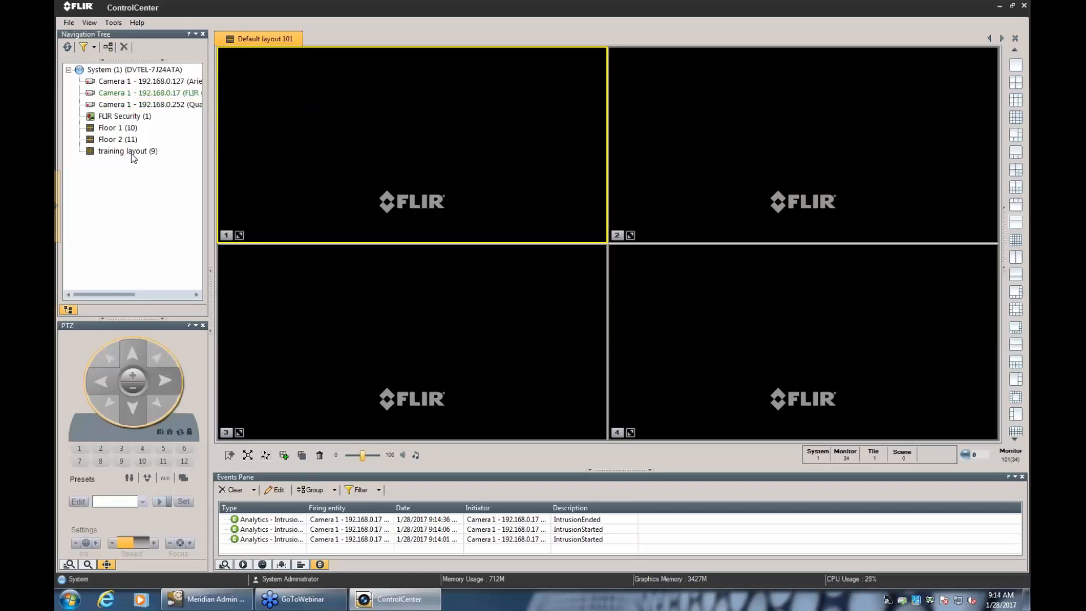
{"action": "left_click", "coordinate": [222, 596]}
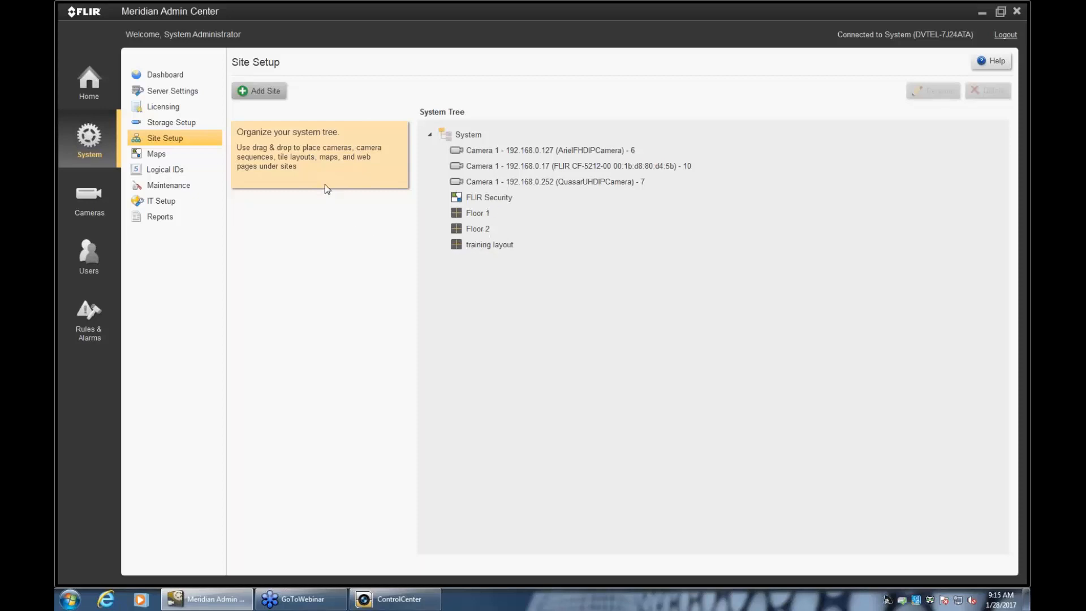
Add a site named Cameras to the system tree
{"action": "left_click", "coordinate": [264, 91]}
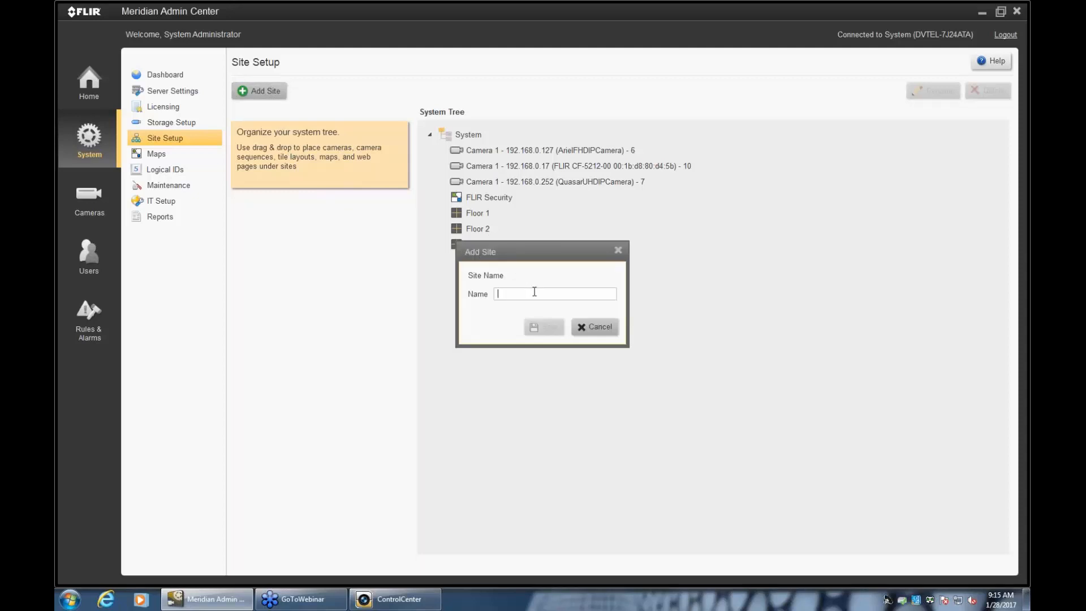
{"action": "type", "text": "Camera"}
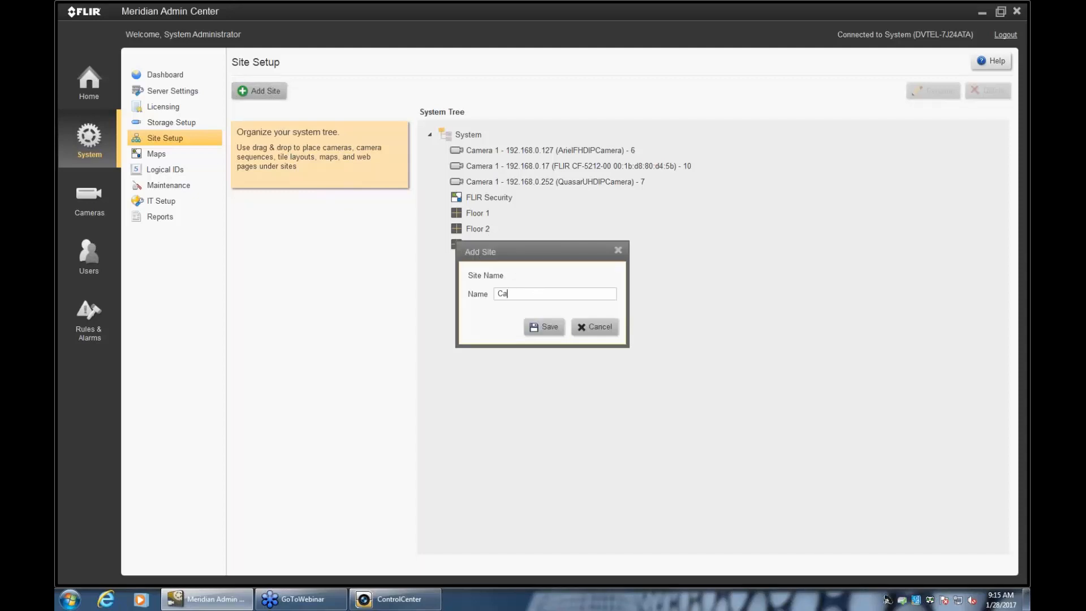
{"action": "type", "text": "s"}
{"action": "left_click", "coordinate": [546, 327]}
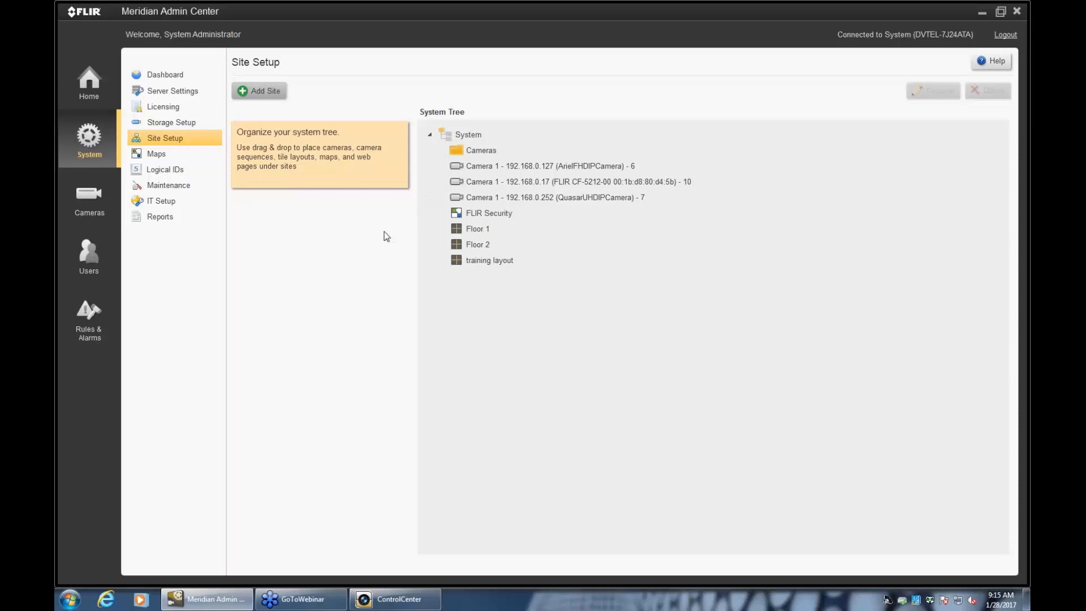
Move the cameras at 192.168.0.127, 192.168.0.17 and 192.168.0.252 into the Cameras site
{"action": "left_click", "coordinate": [462, 166]}
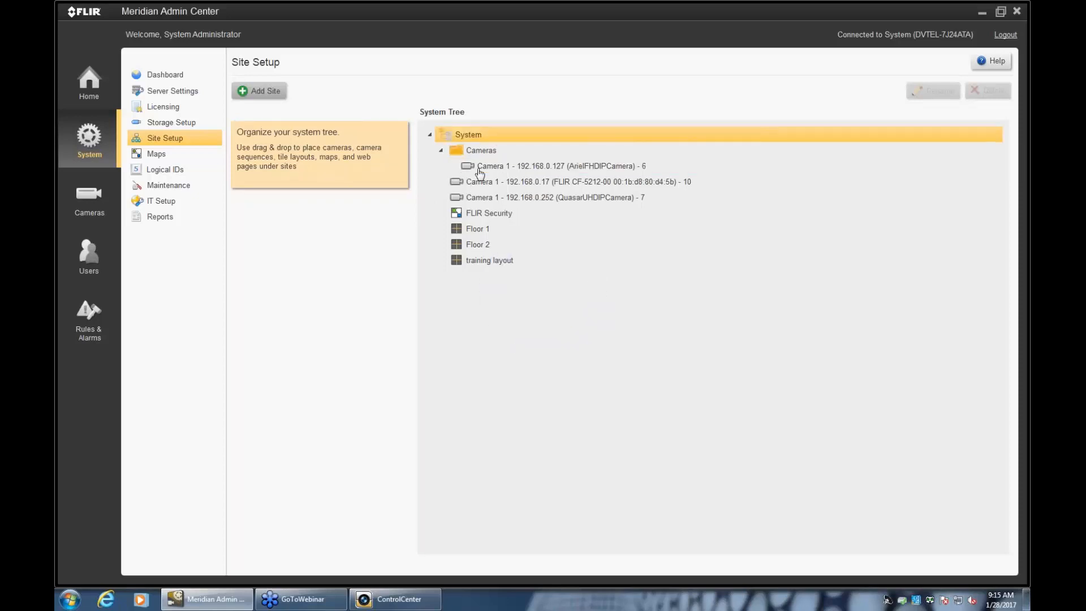
{"action": "left_click_drag", "start_coordinate": [481, 182], "coordinate": [482, 160]}
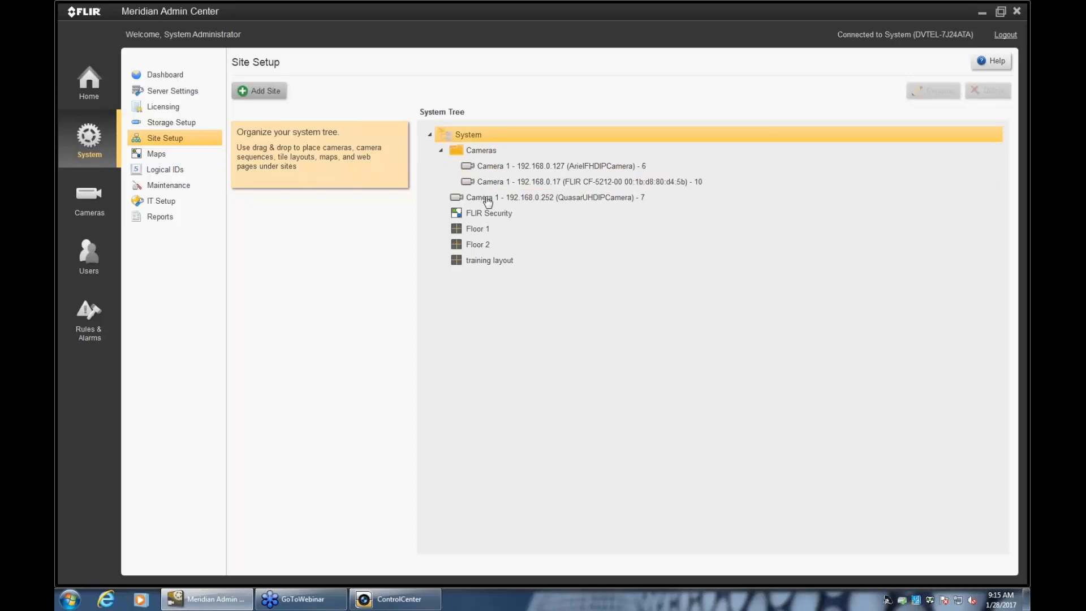
{"action": "left_click", "coordinate": [491, 201]}
{"action": "left_click_drag", "start_coordinate": [491, 201], "coordinate": [485, 158]}
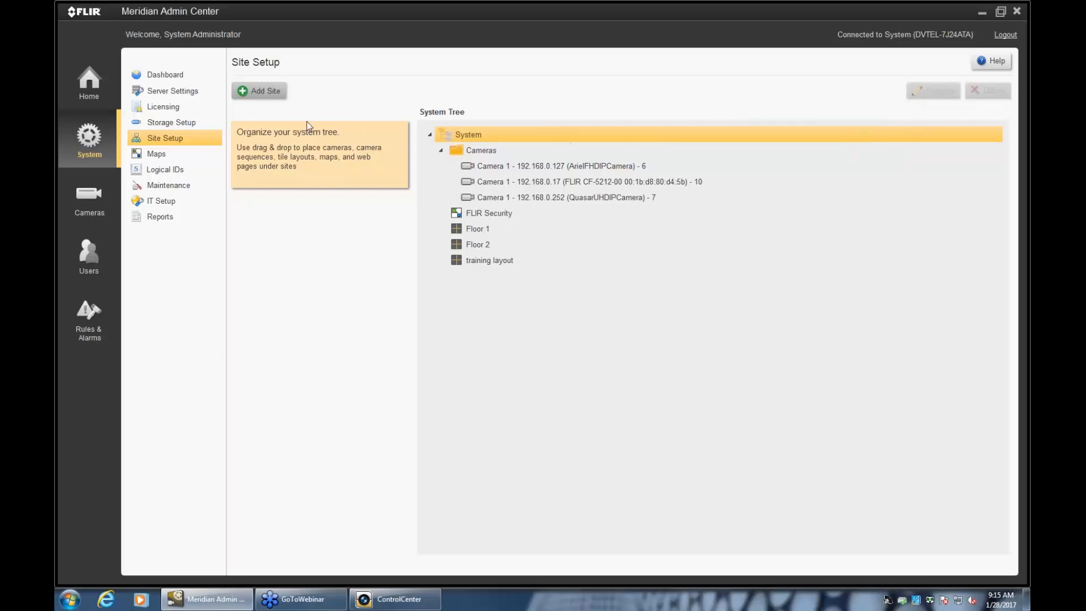
Add a site named Layouts to the system tree
{"action": "left_click", "coordinate": [263, 93]}
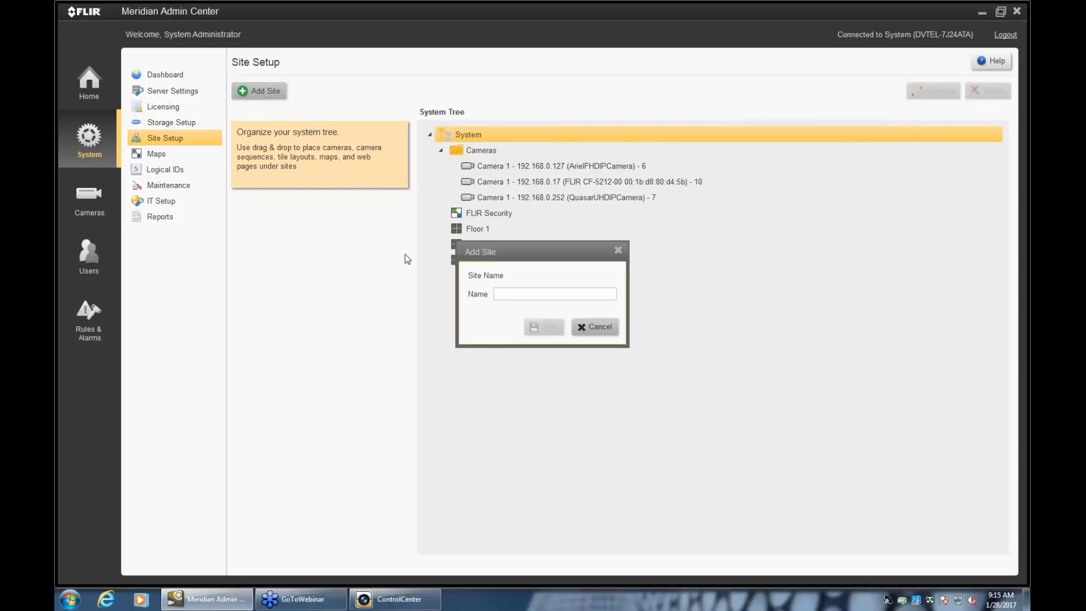
{"action": "type", "text": "Layouts"}
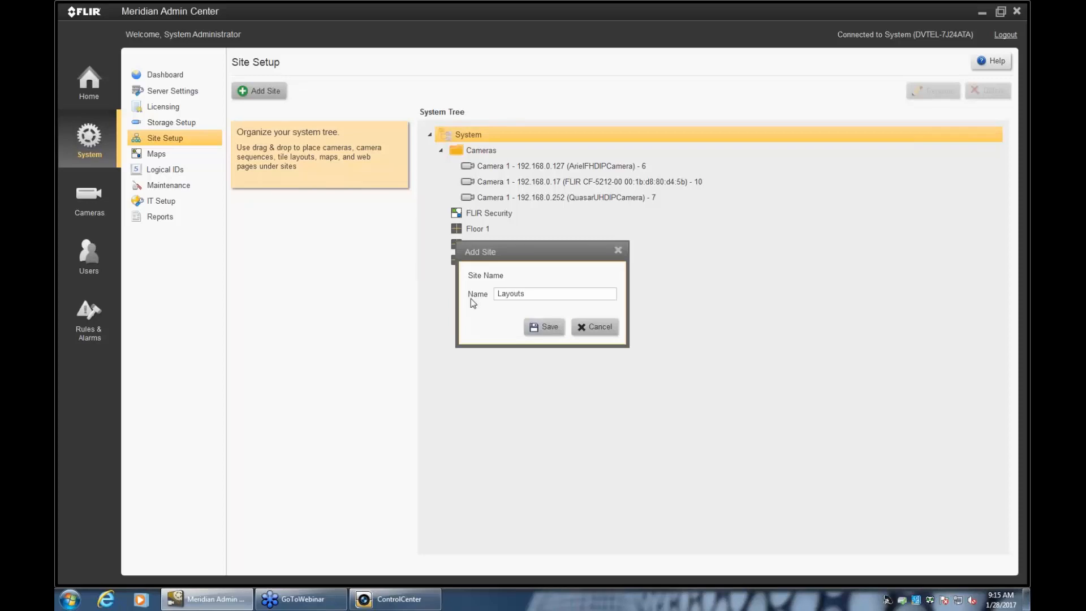
{"action": "left_click", "coordinate": [557, 326]}
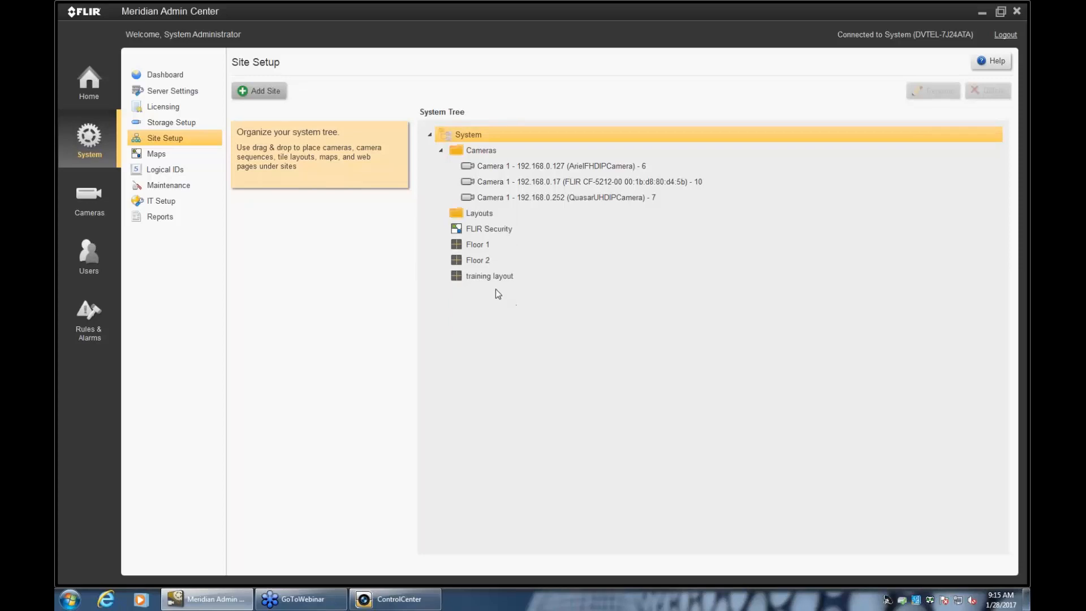
Move the Floor 1, Floor 2 and training layout tile layouts into the Layouts site
{"action": "left_click_drag", "start_coordinate": [475, 245], "coordinate": [488, 217]}
{"action": "left_click_drag", "start_coordinate": [477, 260], "coordinate": [485, 224]}
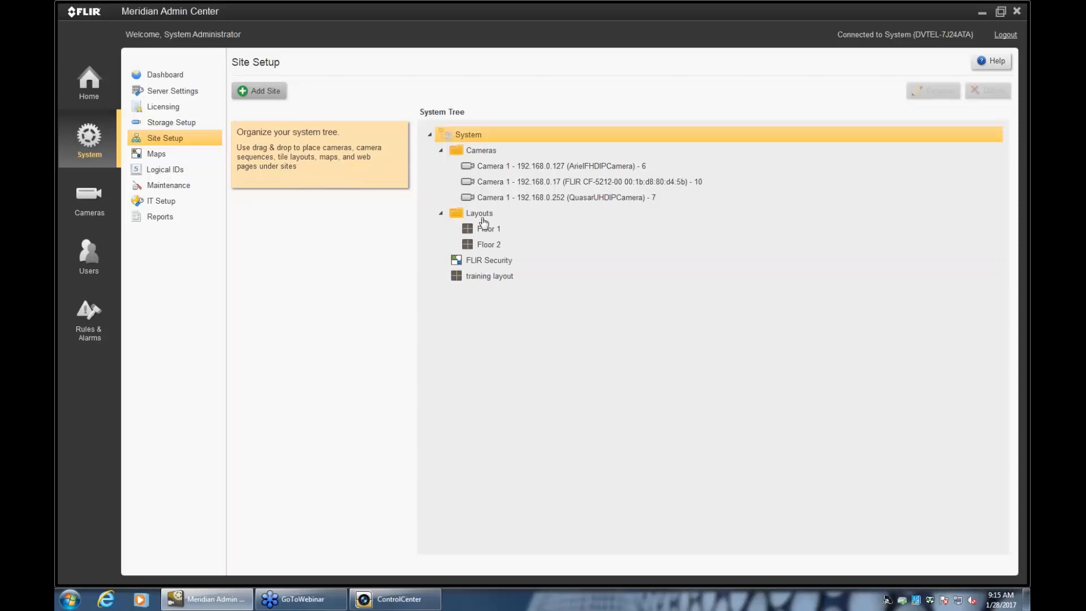
{"action": "left_click_drag", "start_coordinate": [475, 278], "coordinate": [488, 223]}
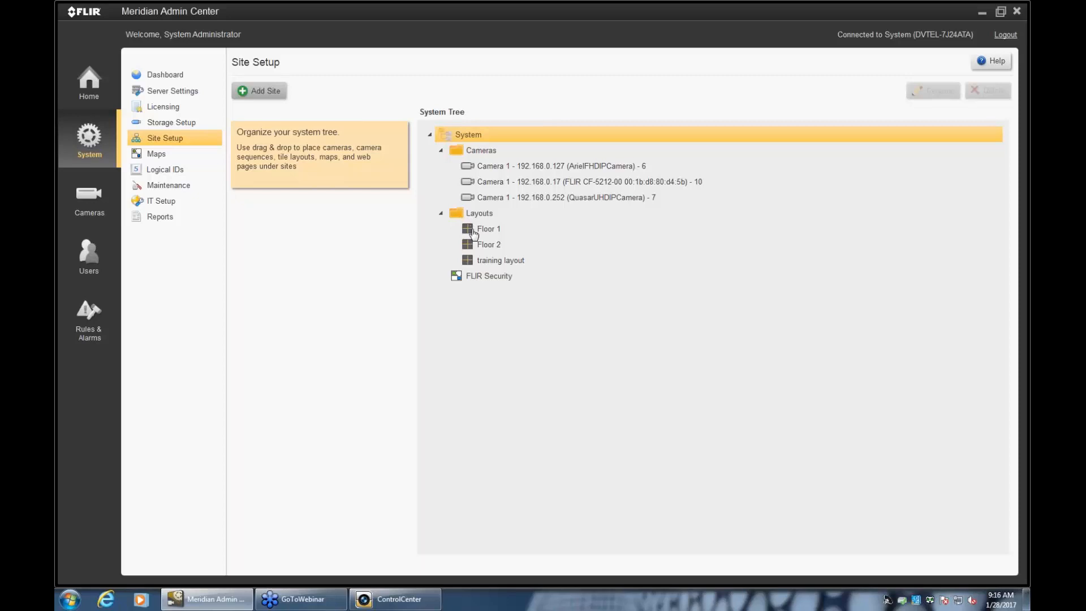
Move all tile layouts and cameras out of the Layouts and Cameras sites, back to the System root
{"action": "left_click_drag", "start_coordinate": [474, 232], "coordinate": [462, 139]}
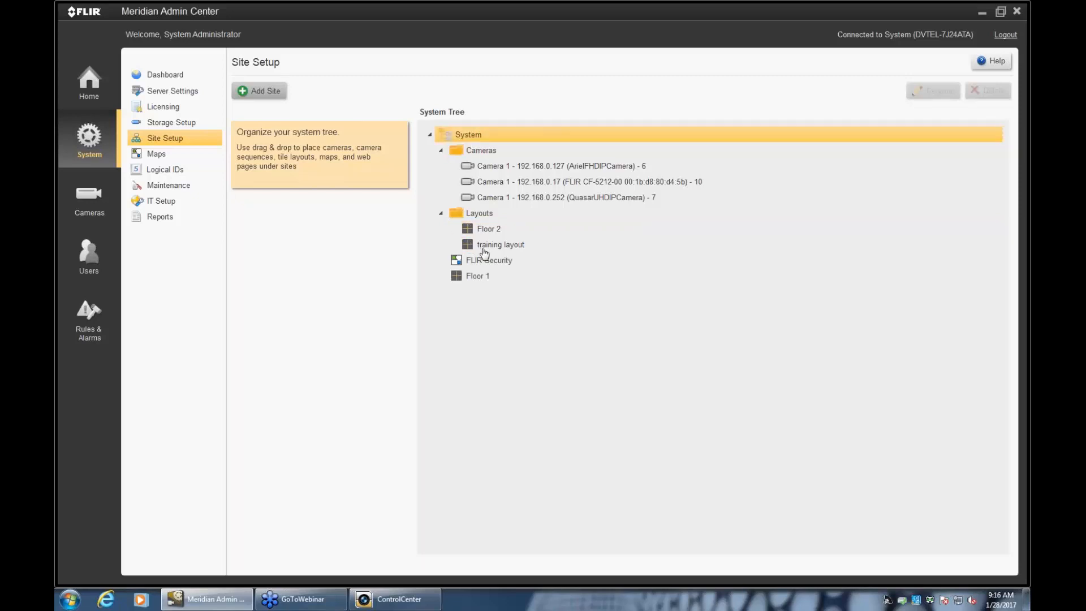
{"action": "left_click_drag", "start_coordinate": [480, 249], "coordinate": [465, 143]}
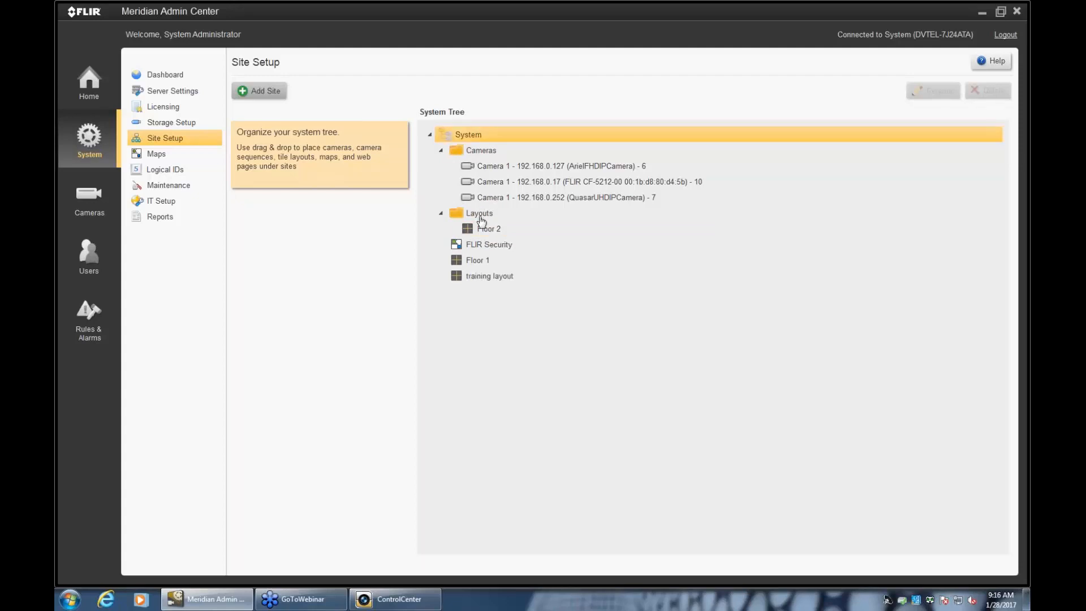
{"action": "left_click_drag", "start_coordinate": [482, 232], "coordinate": [464, 140]}
{"action": "left_click_drag", "start_coordinate": [479, 169], "coordinate": [473, 139]}
{"action": "left_click", "coordinate": [498, 170]}
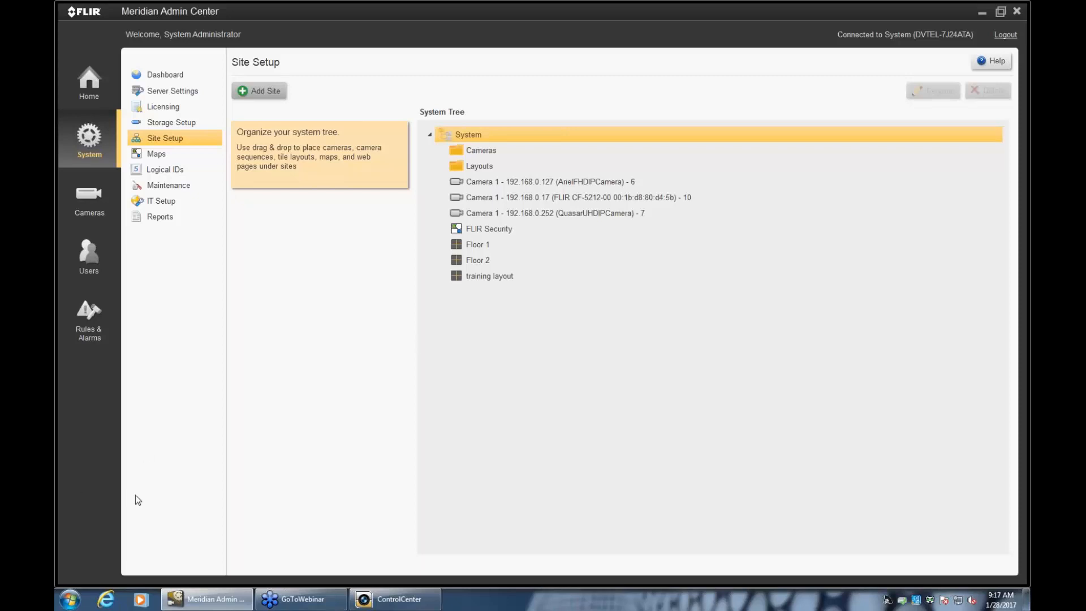
Add a site named Bldg 17 to the system tree
{"action": "left_click", "coordinate": [258, 97]}
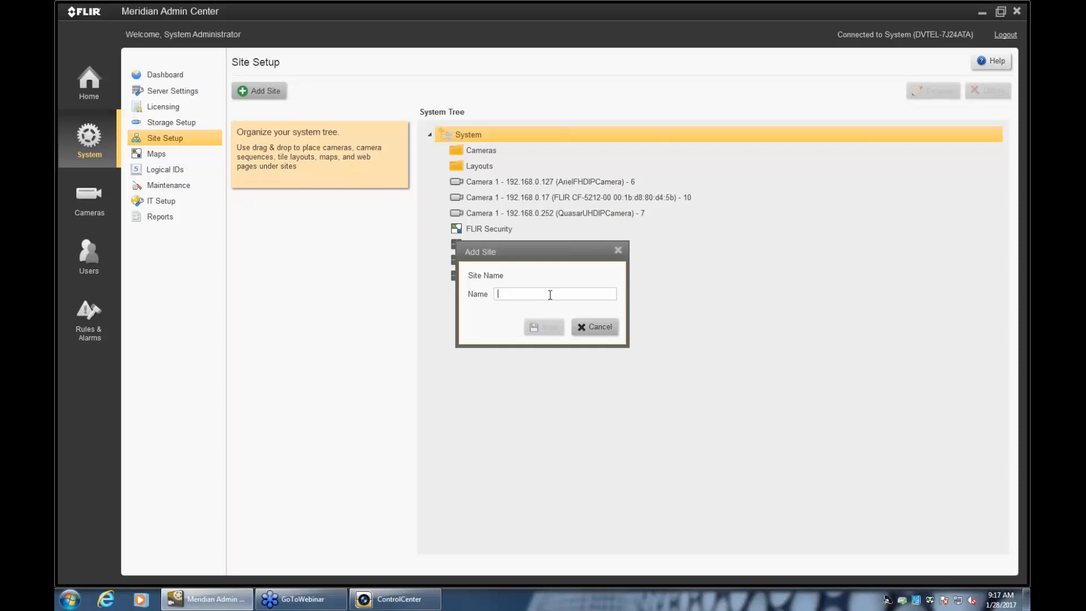
{"action": "type", "text": "Bldg 17"}
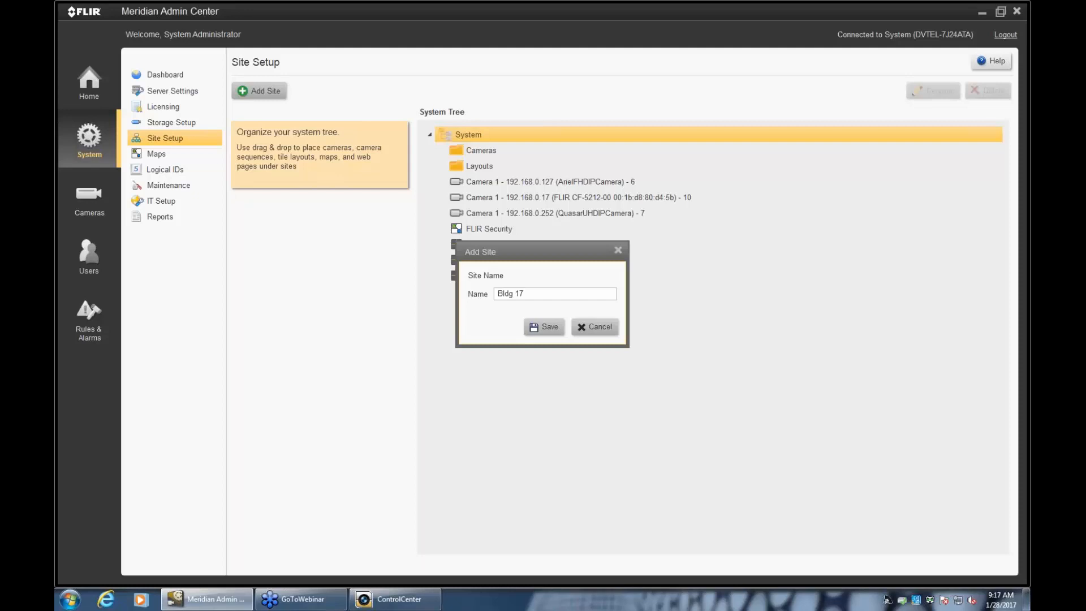
{"action": "left_click", "coordinate": [542, 327]}
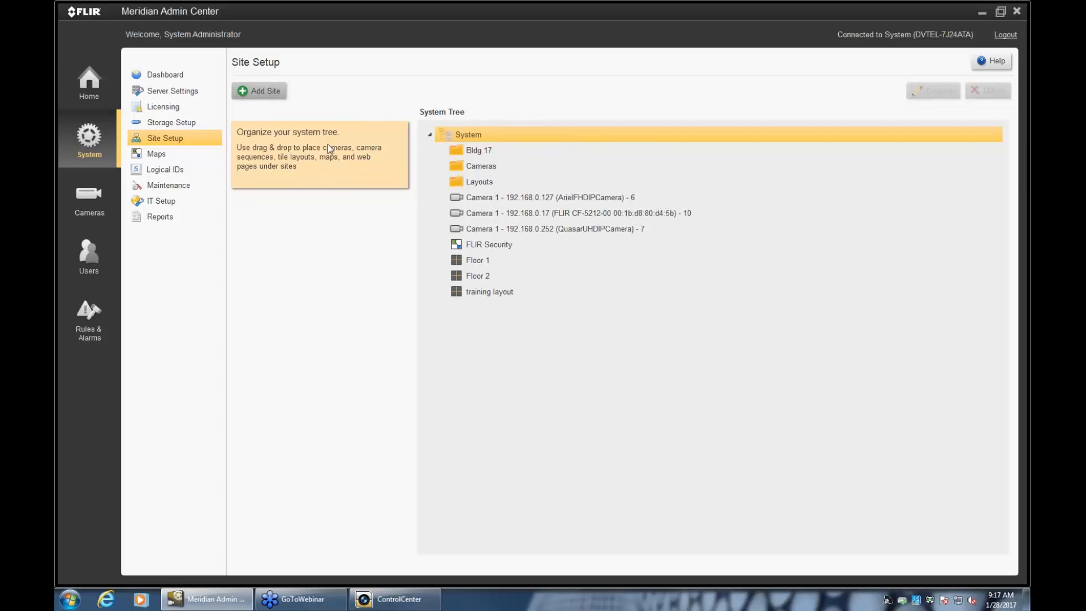
Add a site named 1st floor and nest it under the Bldg 17 site
{"action": "left_click", "coordinate": [278, 94]}
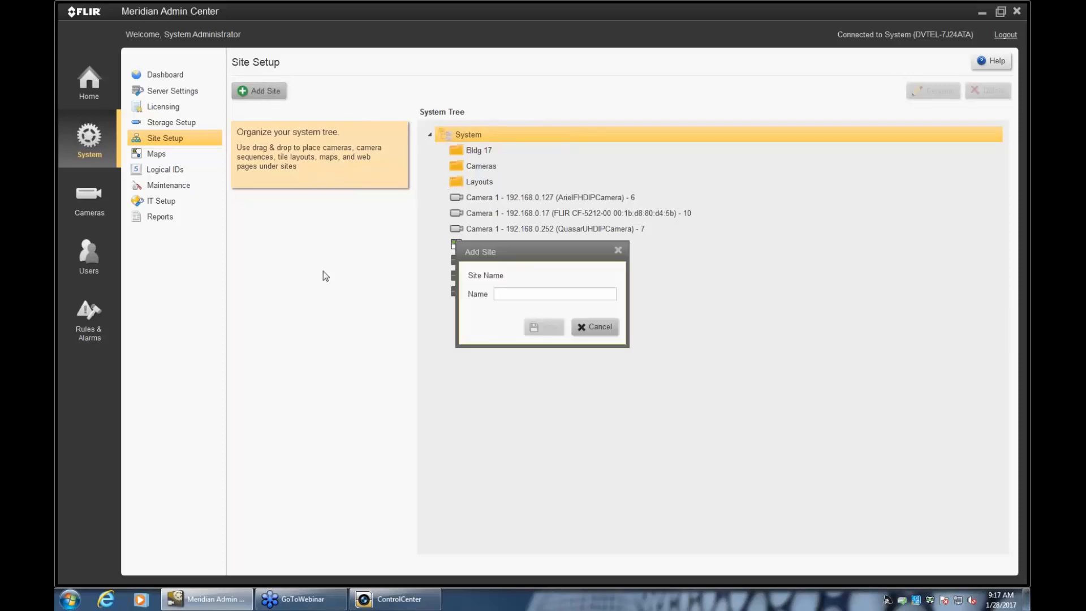
{"action": "type", "text": "1st floor"}
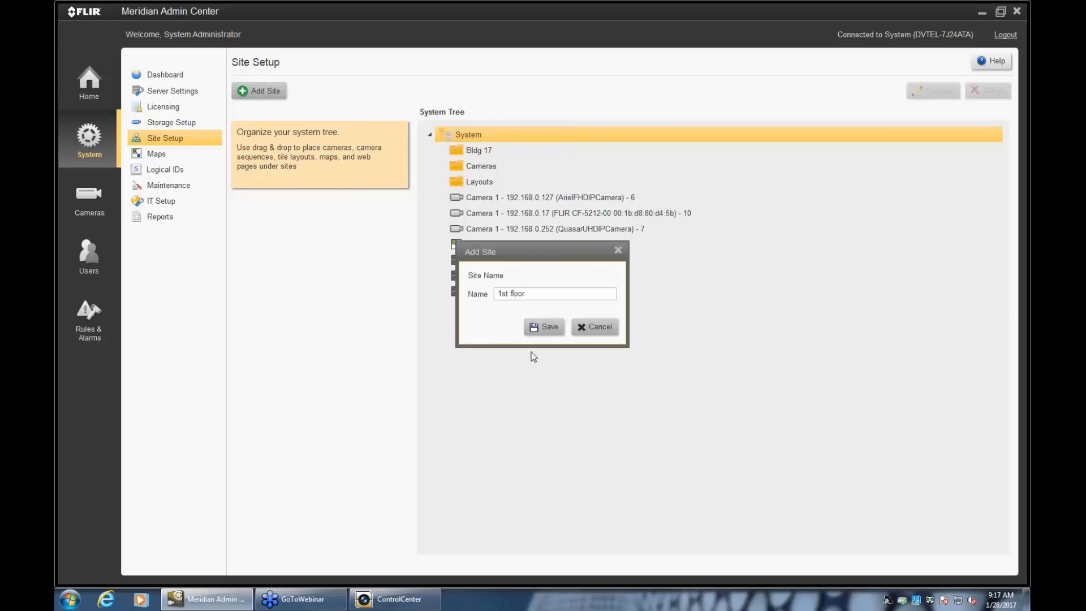
{"action": "left_click", "coordinate": [545, 328]}
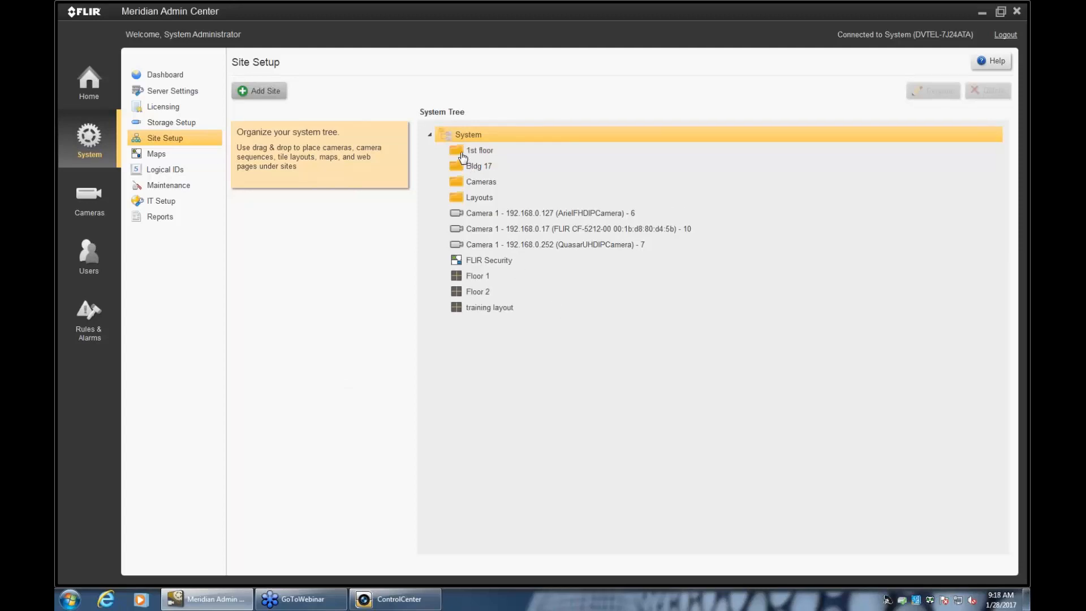
{"action": "left_click", "coordinate": [463, 153]}
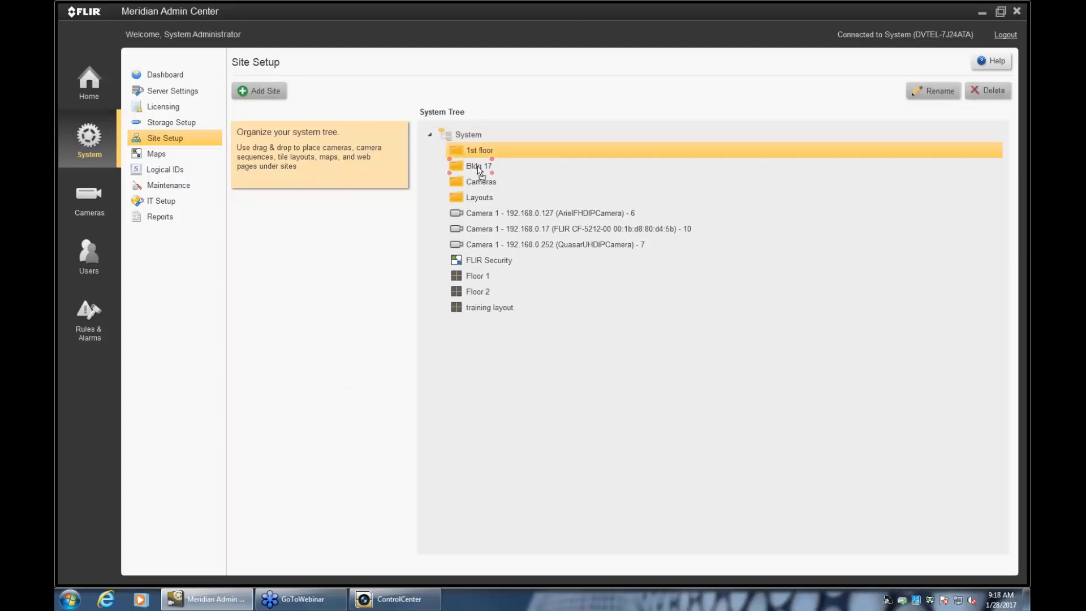
{"action": "left_click_drag", "start_coordinate": [479, 170], "coordinate": [480, 169]}
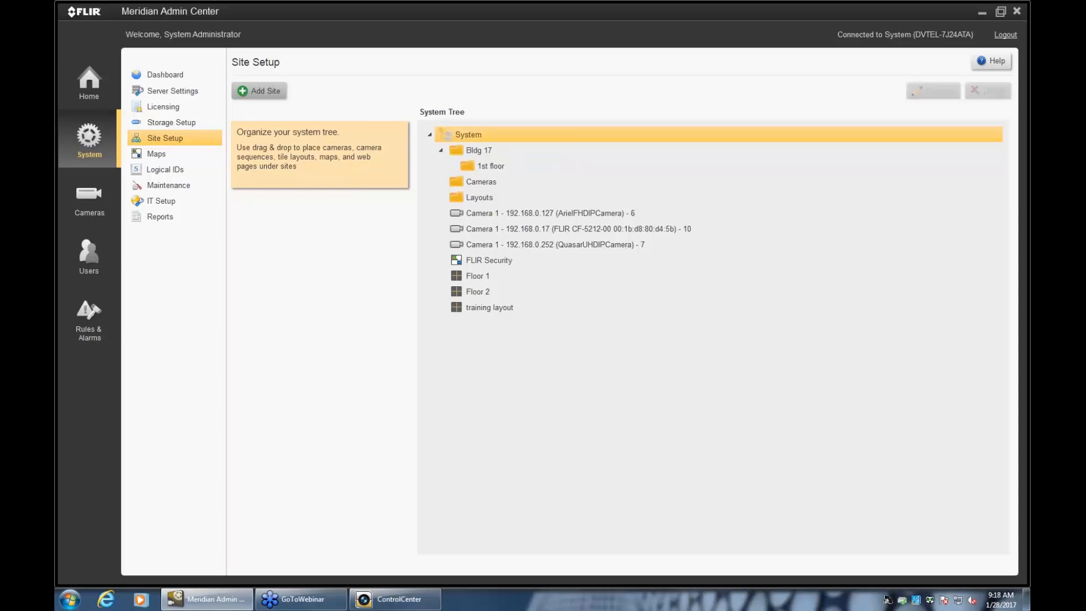
Add a site named 2nd floor and nest it under the Bldg 17 site
{"action": "left_click", "coordinate": [280, 92]}
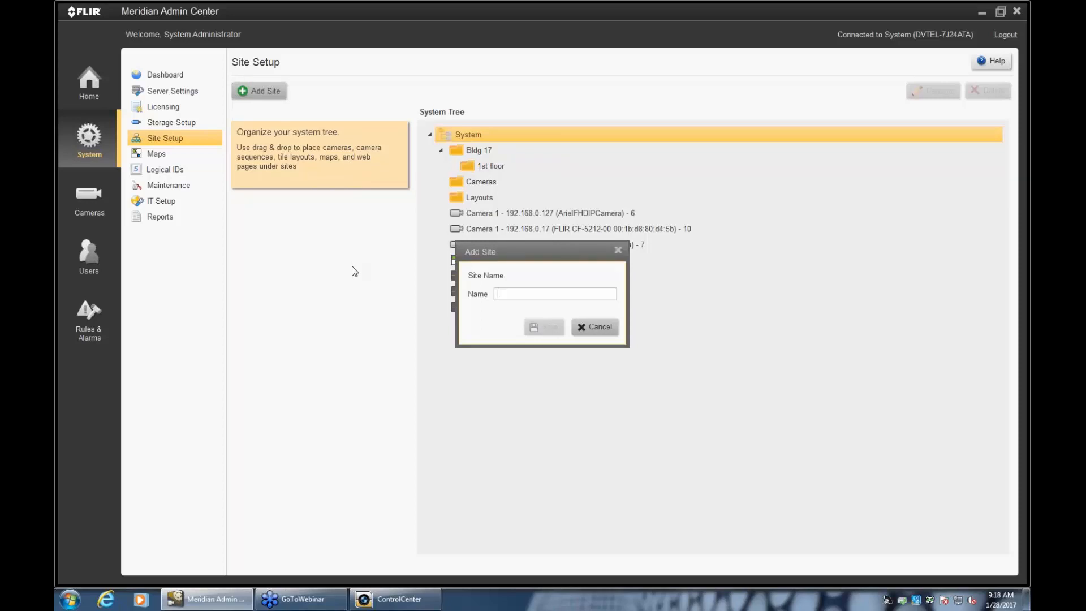
{"action": "type", "text": "2nd floor"}
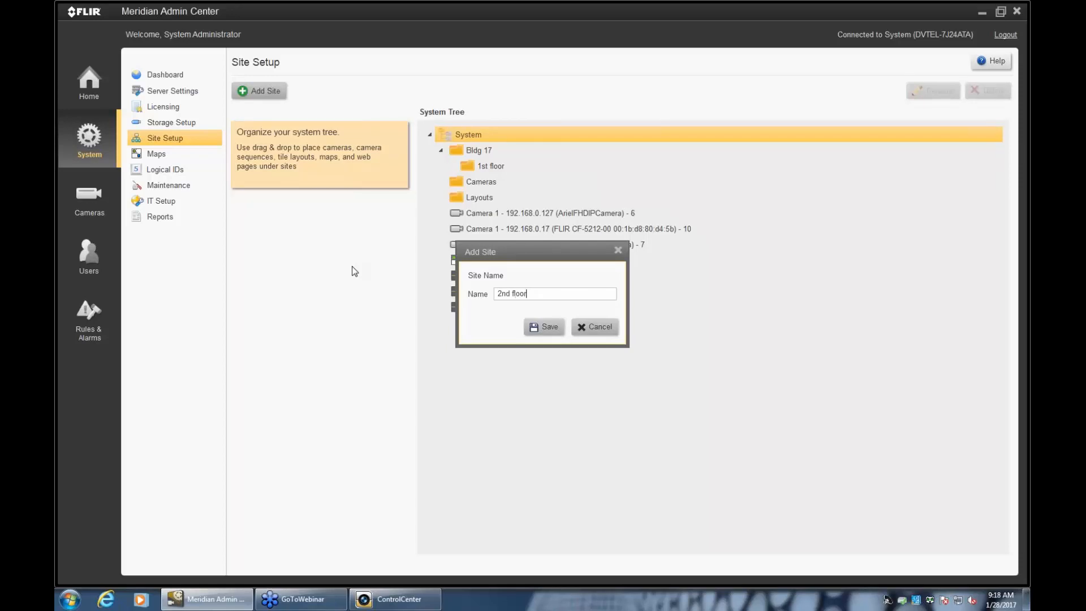
{"action": "left_click", "coordinate": [546, 327]}
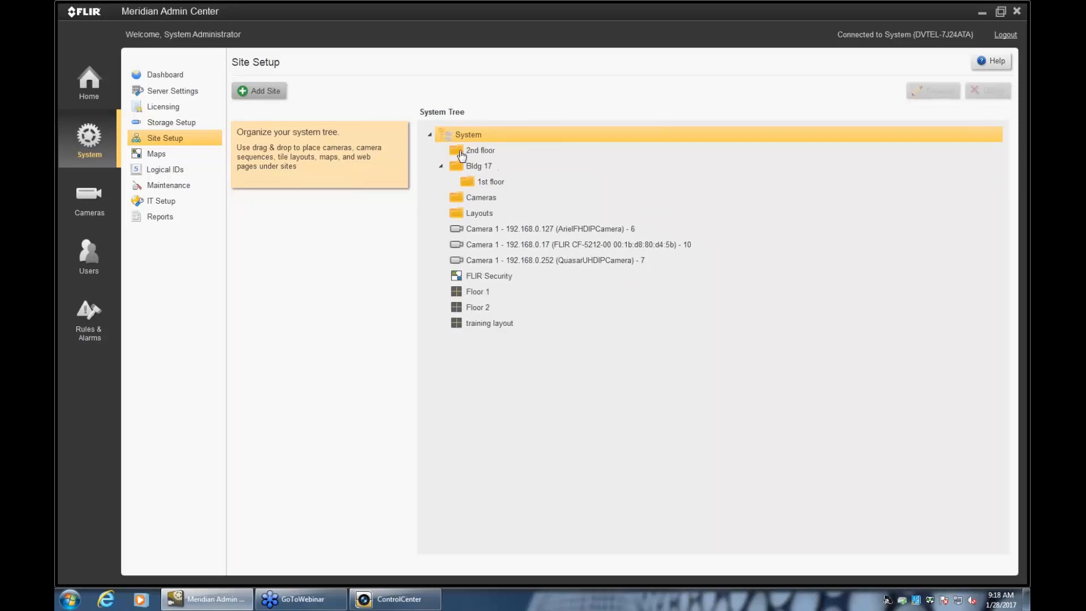
{"action": "left_click_drag", "start_coordinate": [464, 151], "coordinate": [480, 170]}
Move the Floor 1 layout into the 1st floor site and the Floor 2 layout into the 2nd floor site
{"action": "left_click", "coordinate": [461, 294]}
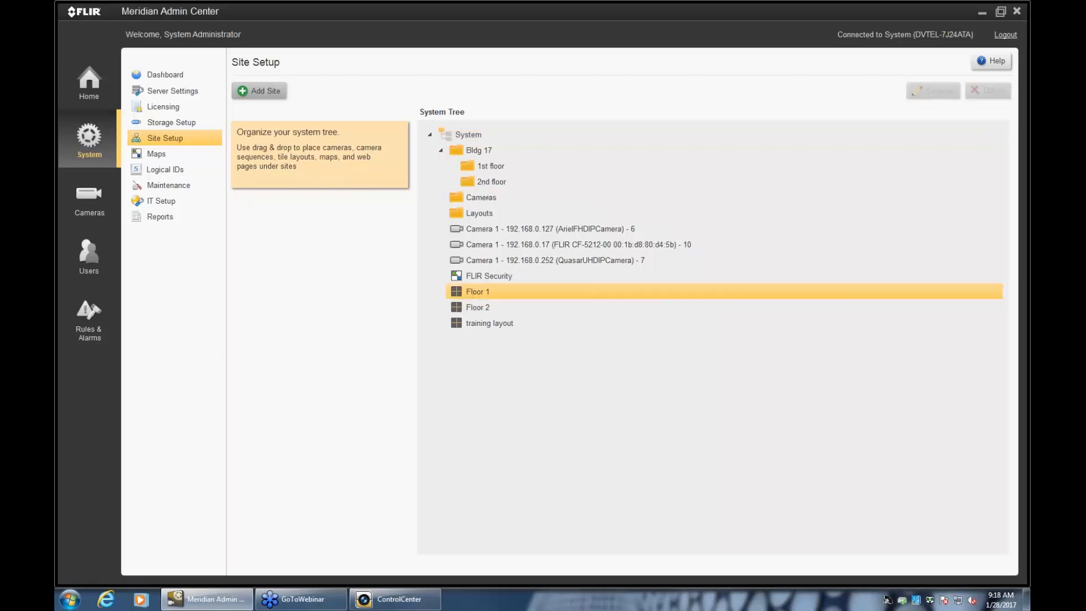
{"action": "left_click_drag", "start_coordinate": [461, 295], "coordinate": [470, 167]}
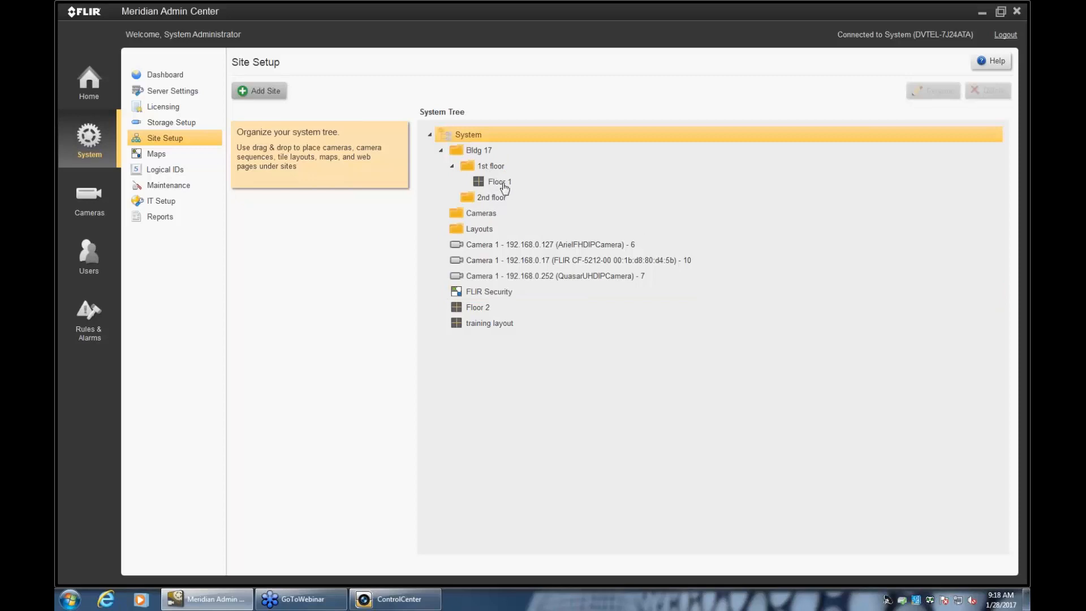
{"action": "left_click", "coordinate": [459, 310]}
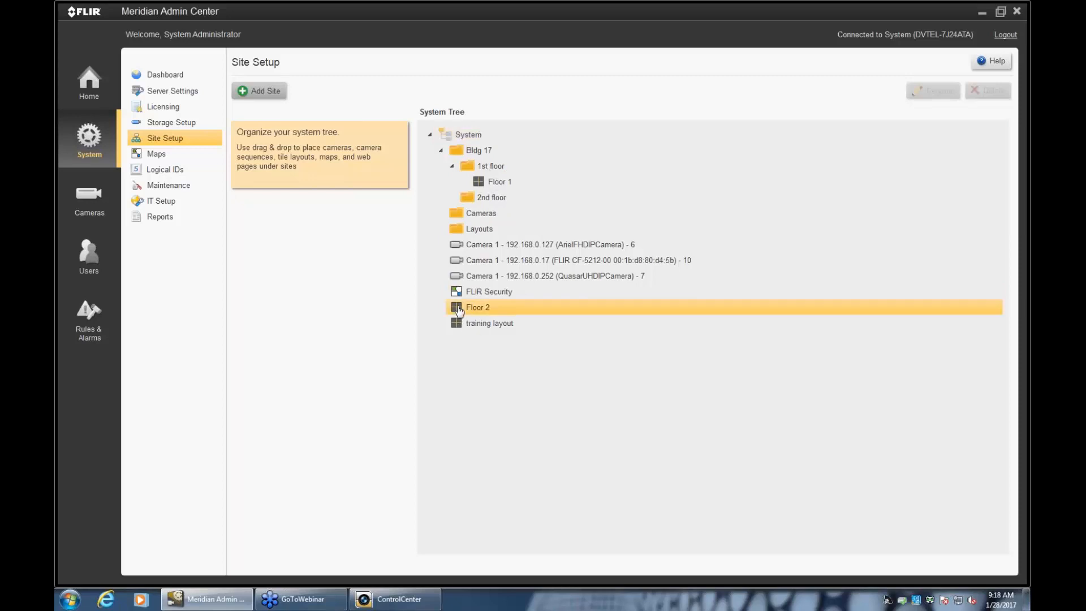
{"action": "left_click_drag", "start_coordinate": [459, 311], "coordinate": [471, 201]}
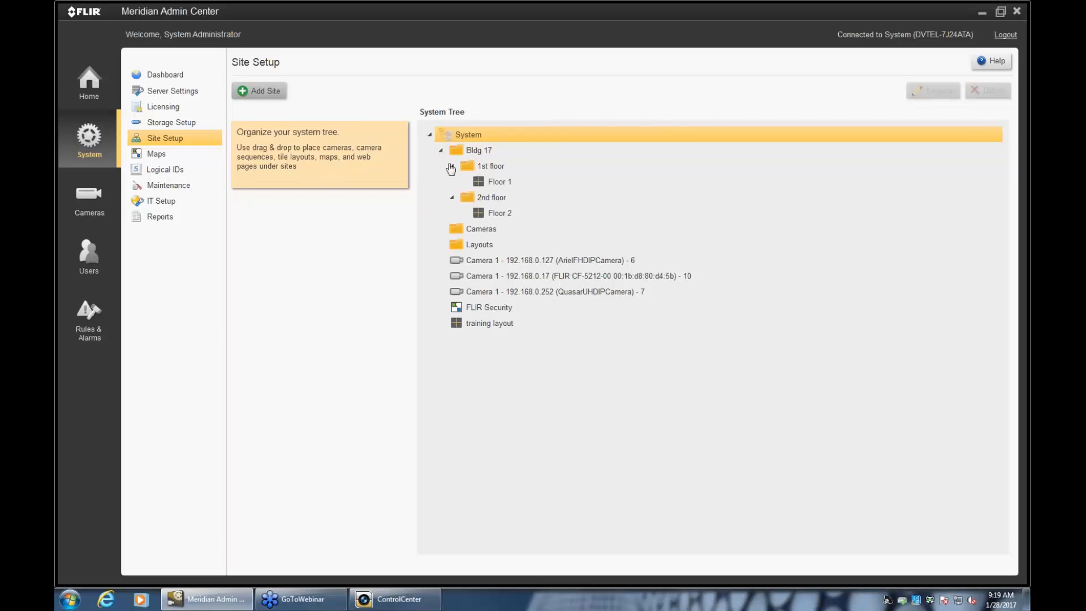
Move the FLIR Security map into the Bldg 17 site, and switch to ControlCenter to view the reorganized navigation tree
{"action": "left_click", "coordinate": [482, 215]}
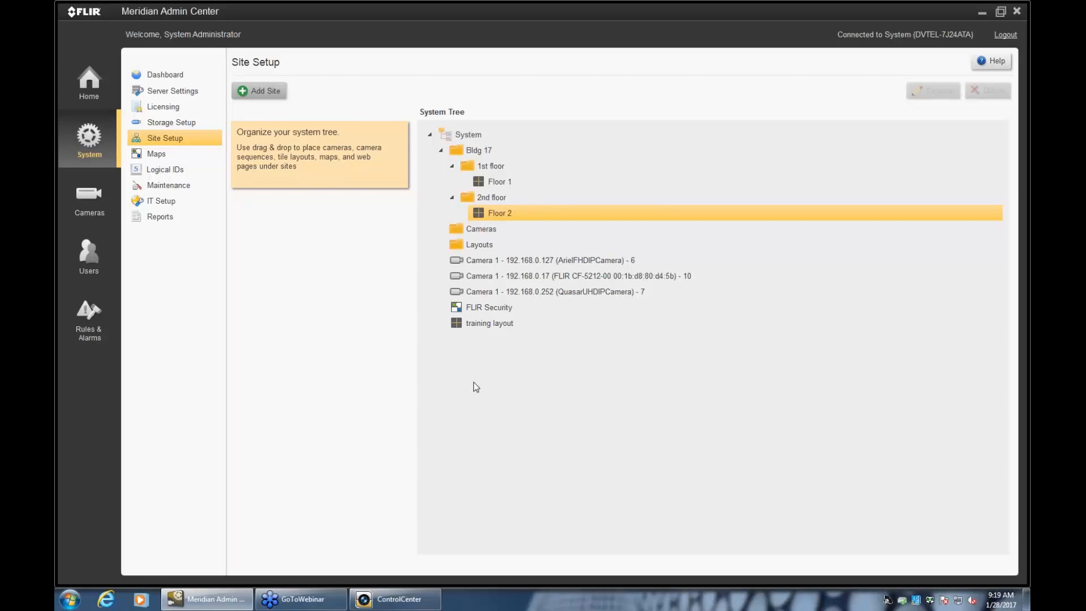
{"action": "left_click_drag", "start_coordinate": [460, 308], "coordinate": [461, 149]}
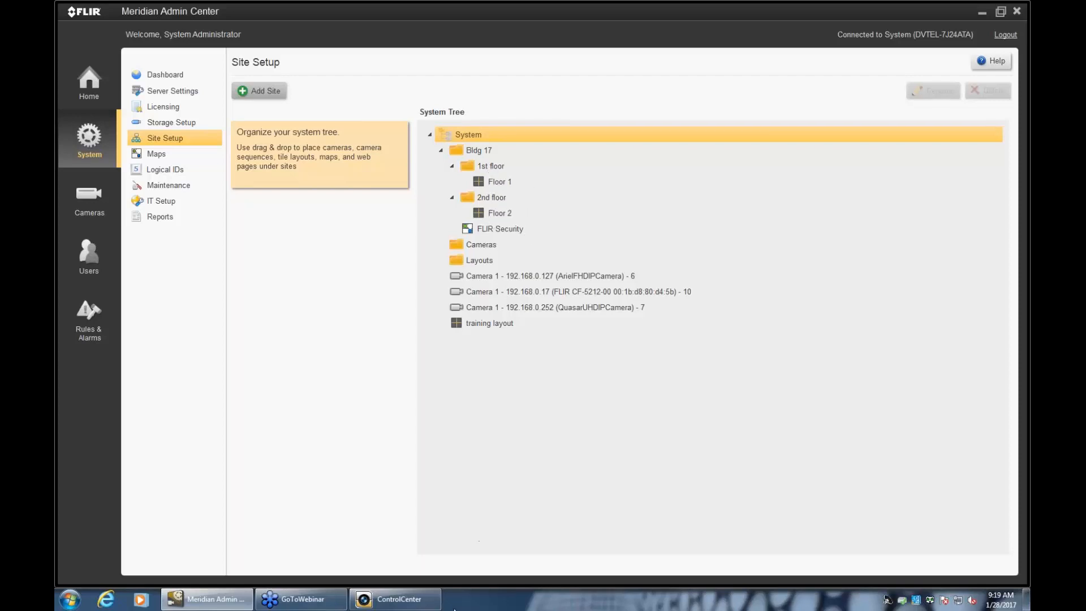
{"action": "left_click", "coordinate": [400, 597]}
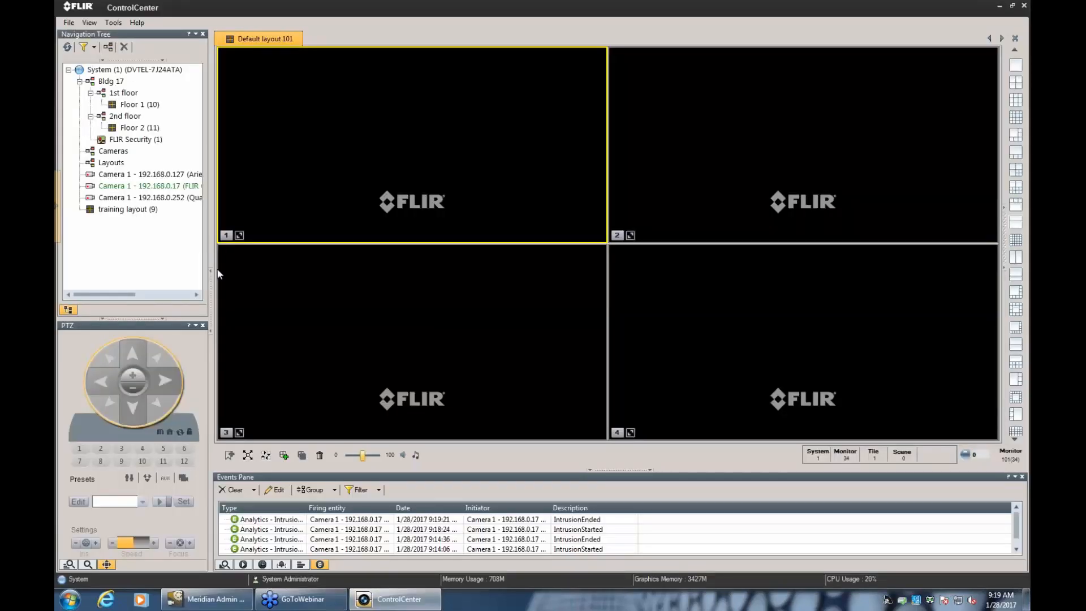